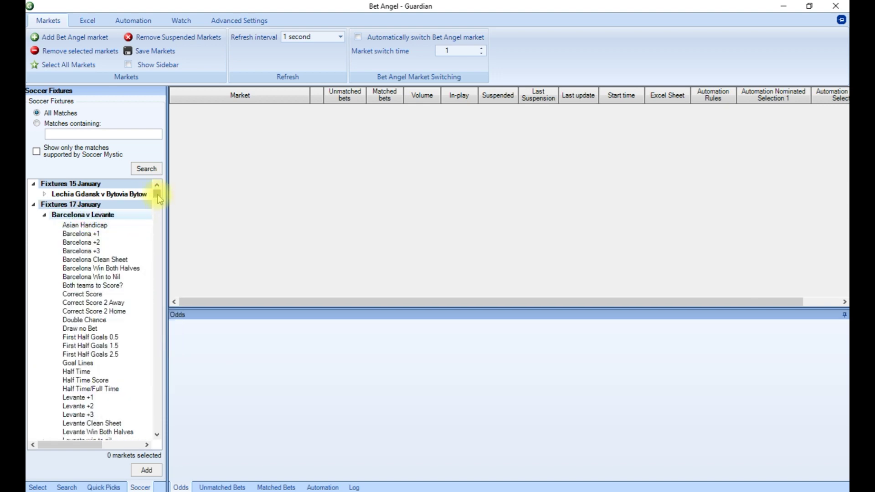
Step: Add the Barcelona v Levante First Half Goals 1.5 market to the market list and select it
{"action": "left_click", "coordinate": [117, 346]}
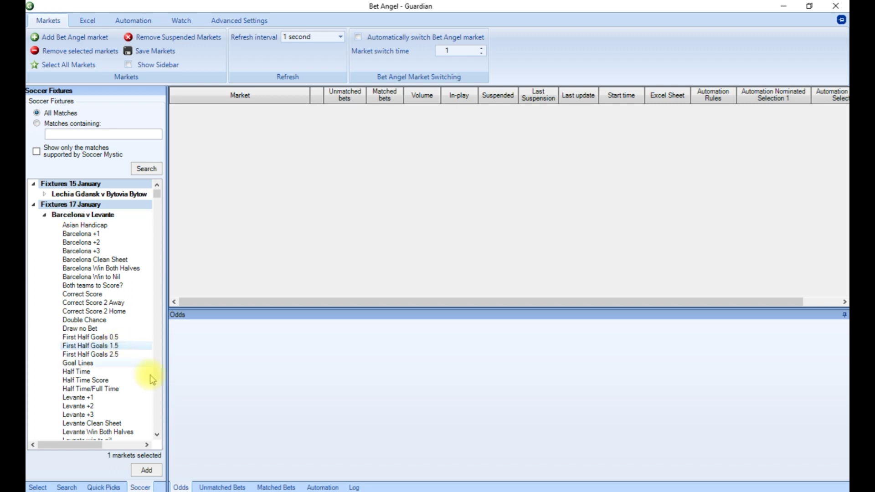
{"action": "left_click", "coordinate": [147, 471]}
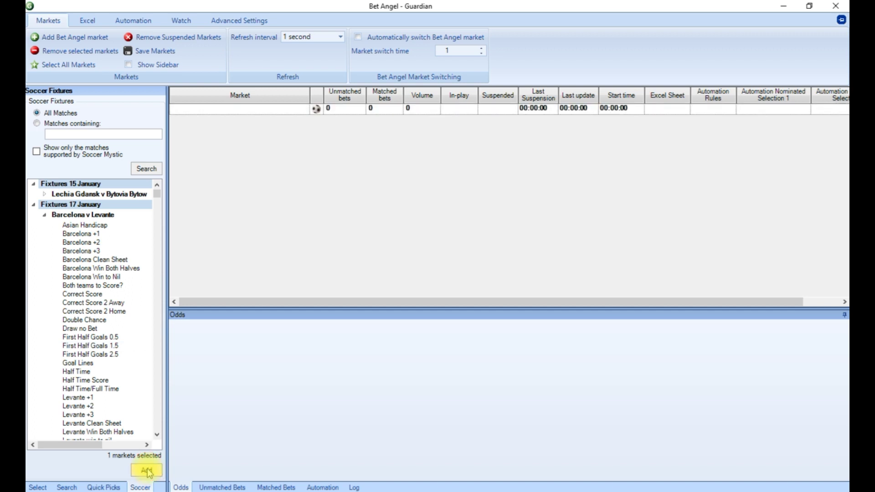
{"action": "left_click", "coordinate": [229, 109]}
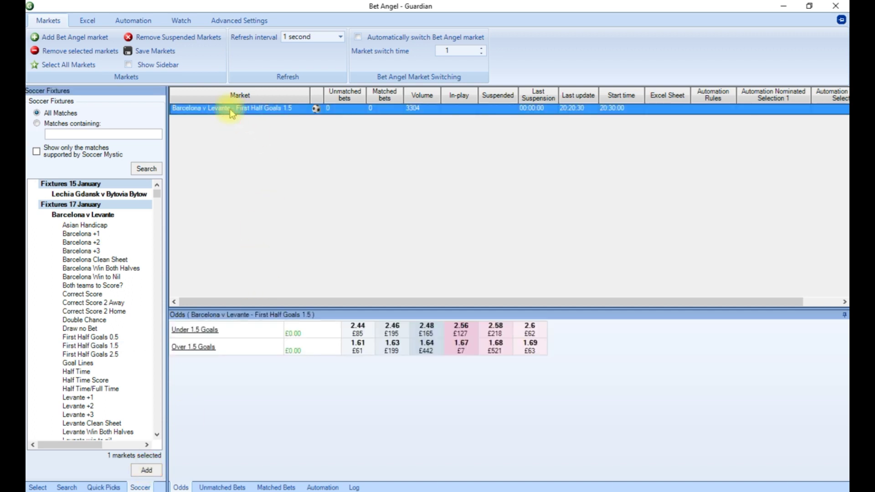
Step: Create a new rules file for the selected market with a Place Back Bet rule named "Back U1.5 FHG"
{"action": "left_click", "coordinate": [136, 22]}
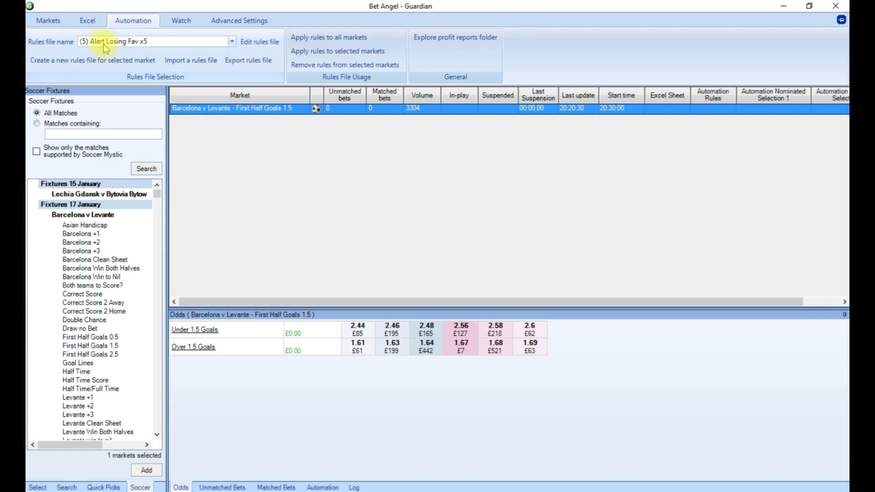
{"action": "left_click", "coordinate": [141, 61]}
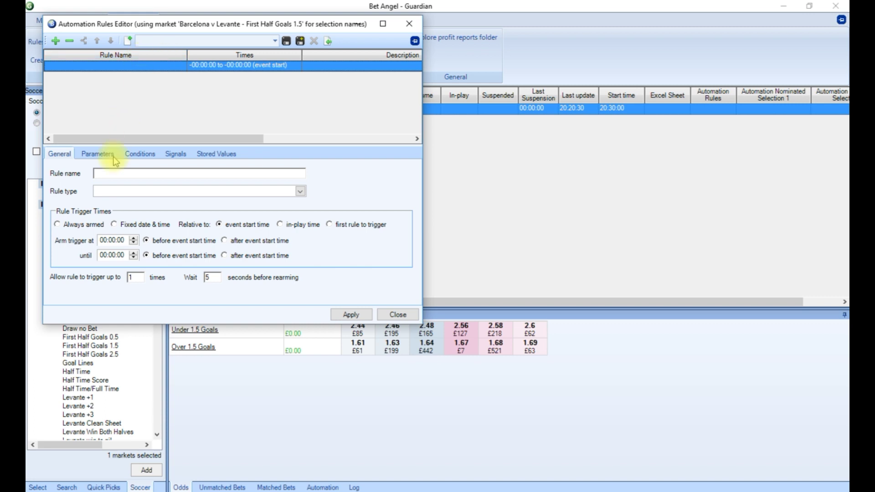
{"action": "left_click", "coordinate": [125, 174]}
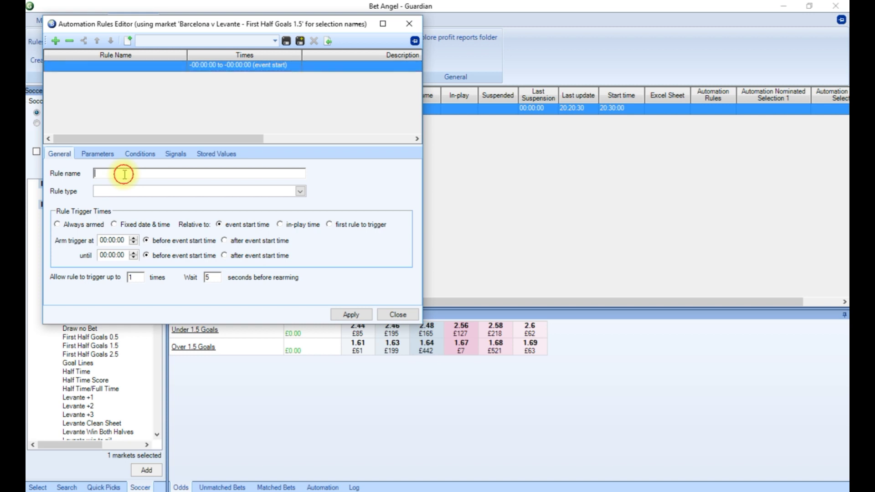
{"action": "type", "text": "Back U1.5 FHG"}
{"action": "left_click", "coordinate": [292, 194]}
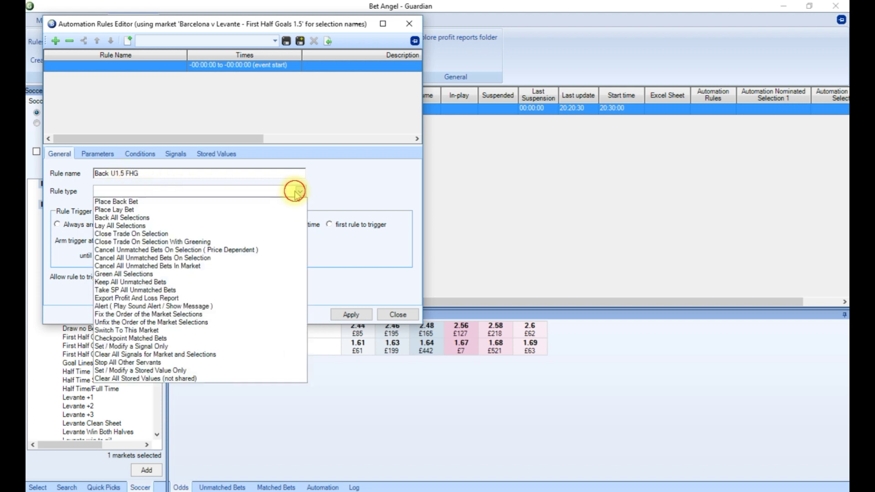
{"action": "left_click", "coordinate": [257, 203]}
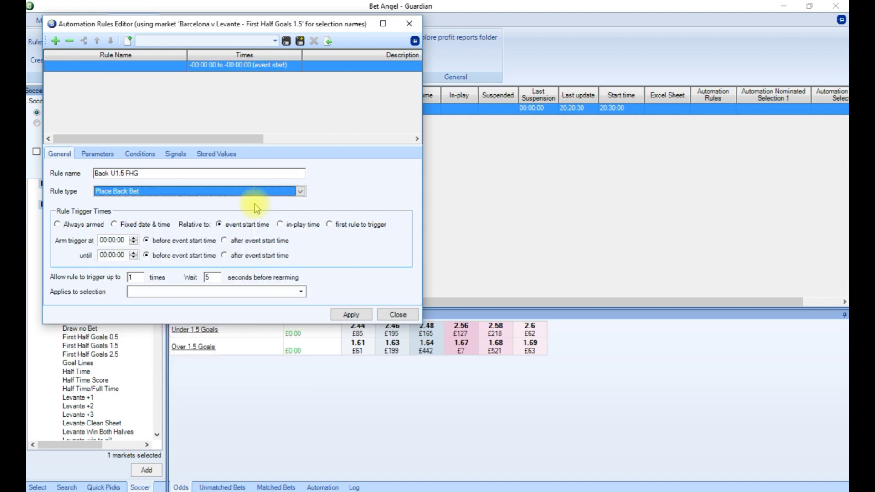
Step: Arm the rule from 00:04:00 until 00:05:00 relative to in-play time, applying it to the selection at row index 1
{"action": "left_click", "coordinate": [280, 225]}
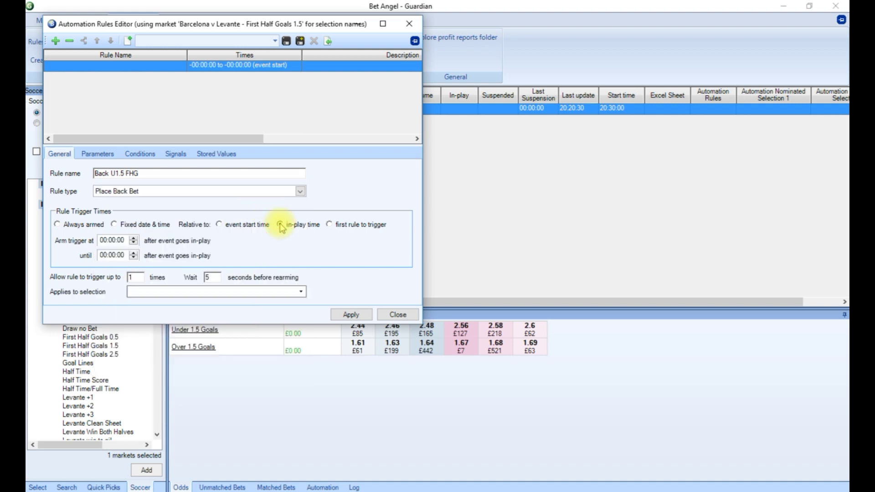
{"action": "left_click", "coordinate": [115, 241]}
{"action": "key", "text": "BackSpace"}
{"action": "type", "text": "4"}
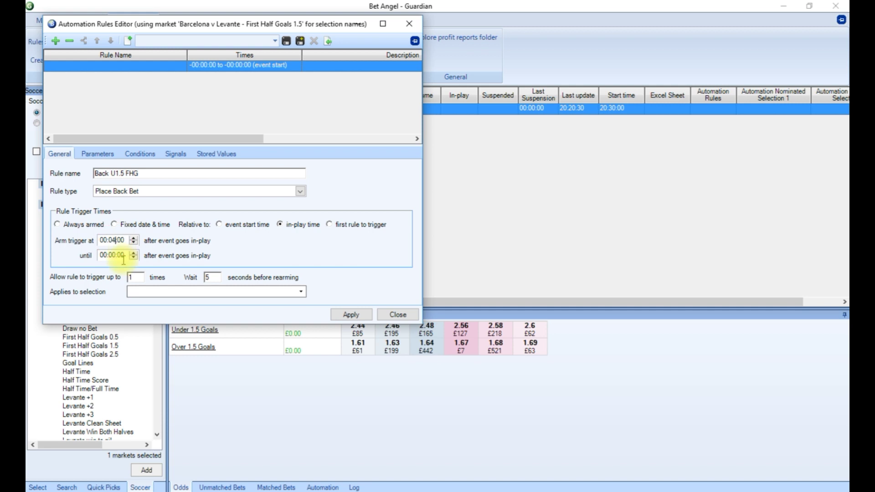
{"action": "left_click", "coordinate": [113, 255]}
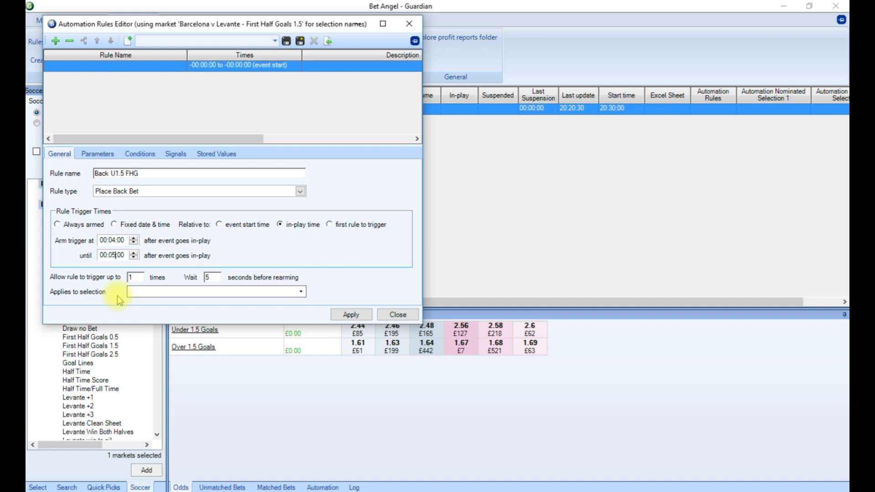
{"action": "left_click", "coordinate": [142, 277]}
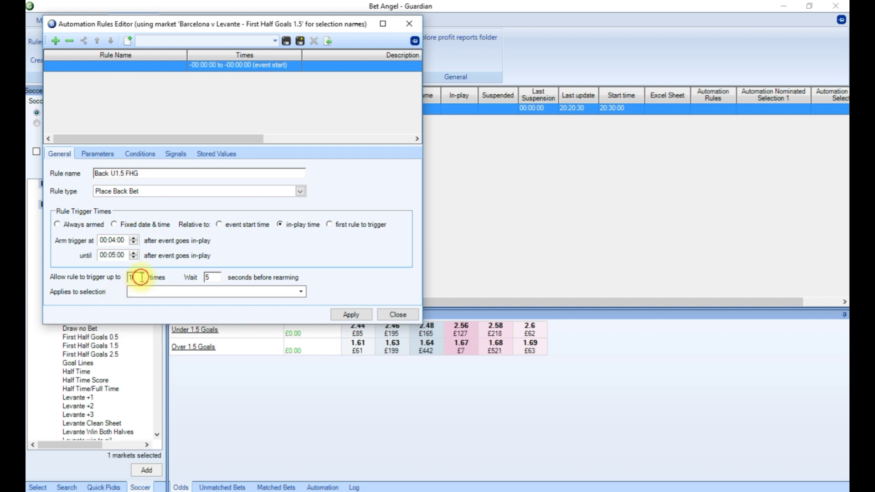
{"action": "left_click", "coordinate": [190, 291]}
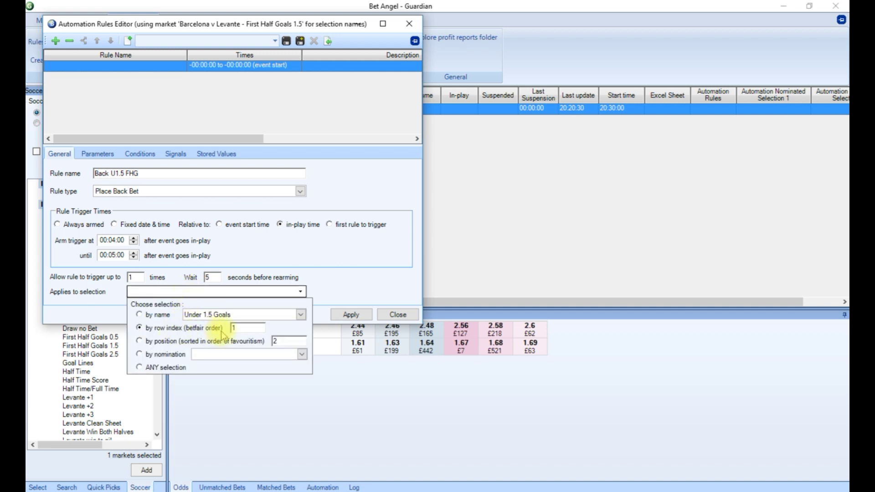
{"action": "left_click", "coordinate": [351, 273]}
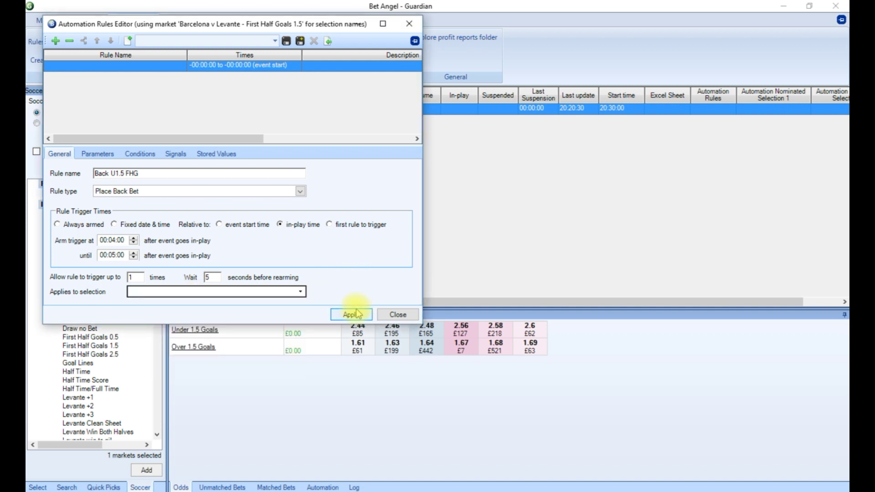
Step: Set the back bet to be placed at the best market price with a fixed stake of £50
{"action": "left_click", "coordinate": [98, 154]}
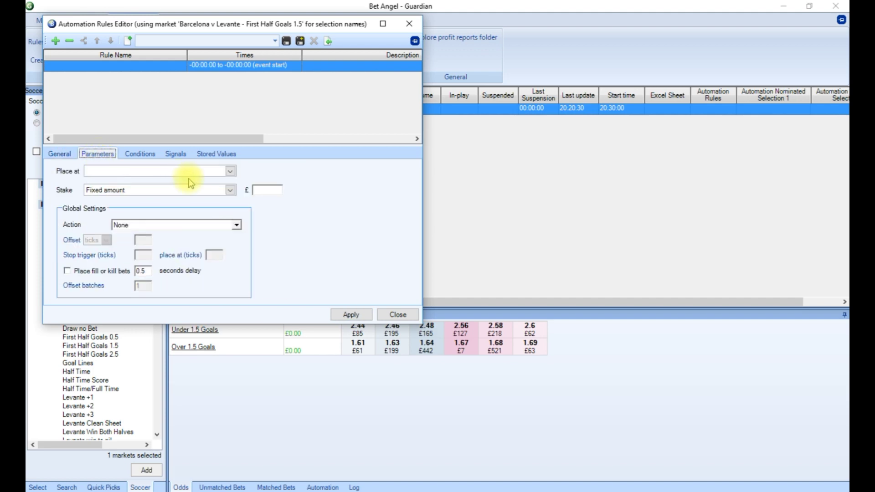
{"action": "left_click", "coordinate": [229, 172]}
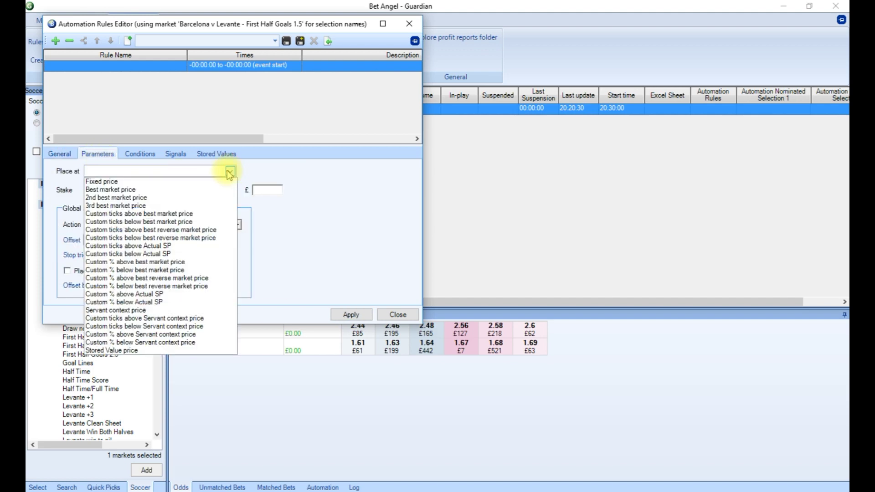
{"action": "left_click", "coordinate": [185, 189]}
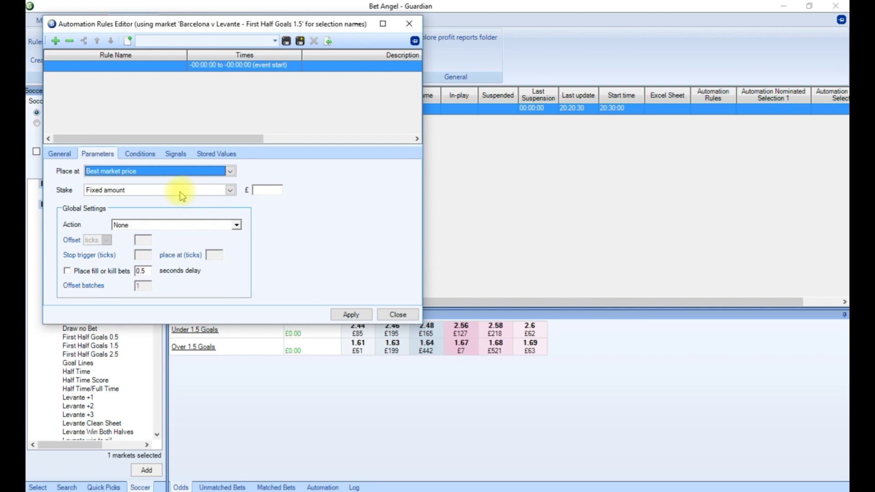
{"action": "left_click", "coordinate": [266, 190]}
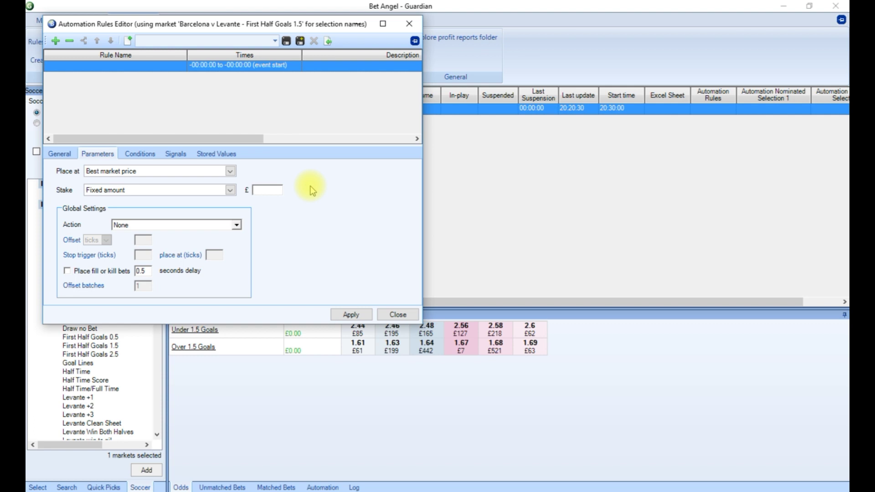
{"action": "type", "text": "50"}
{"action": "left_click", "coordinate": [321, 227]}
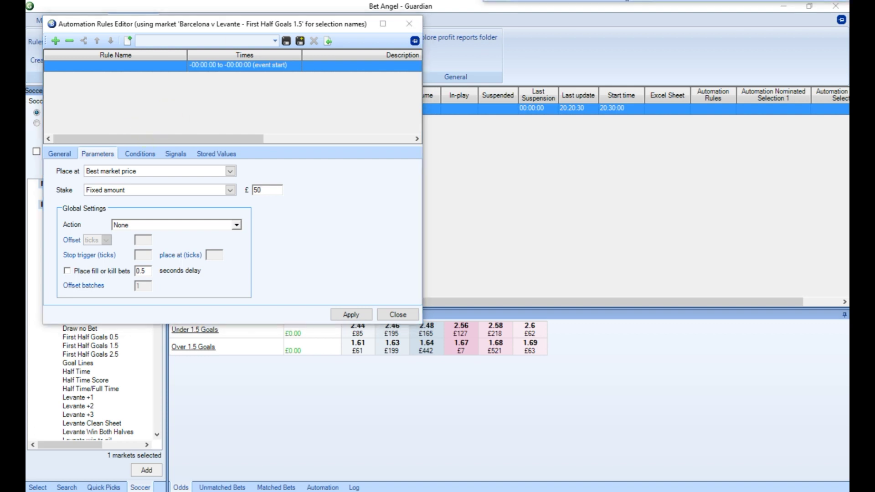
Step: Add conditions requiring the market to be in-play and the number of matched bets on the market to equal 0
{"action": "left_click", "coordinate": [141, 155]}
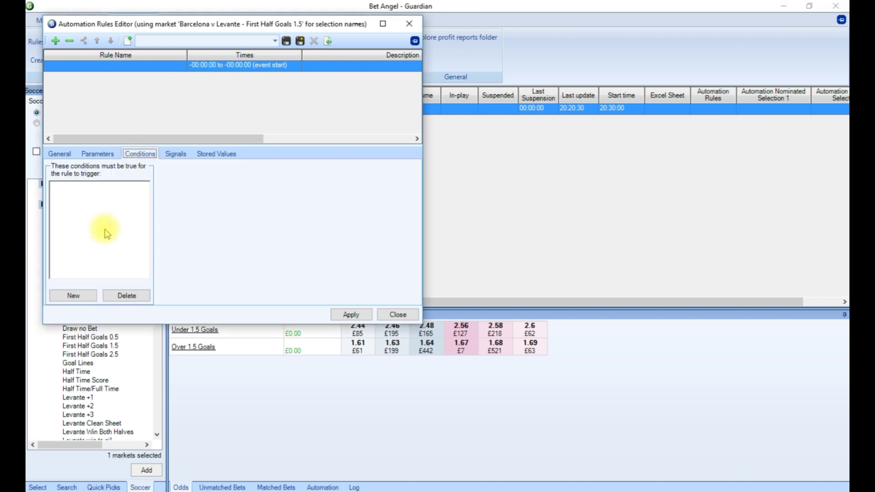
{"action": "left_click", "coordinate": [72, 294]}
{"action": "left_click", "coordinate": [413, 171]}
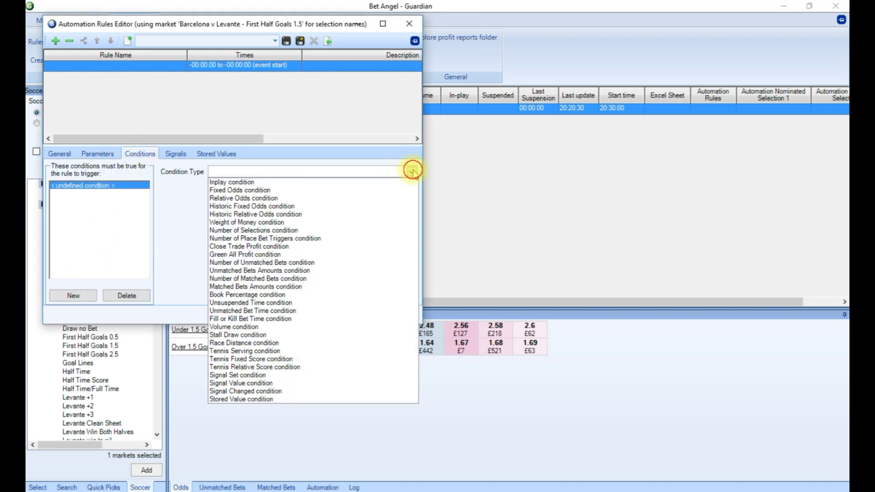
{"action": "left_click", "coordinate": [372, 182]}
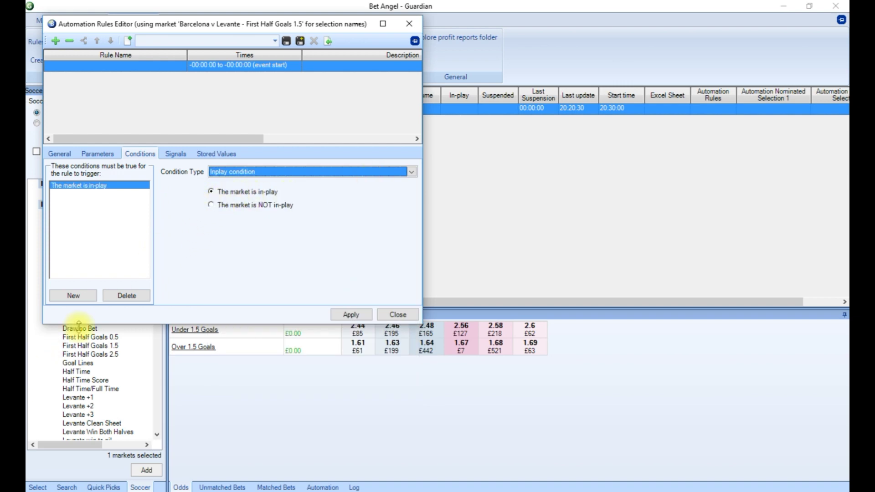
{"action": "left_click", "coordinate": [73, 296]}
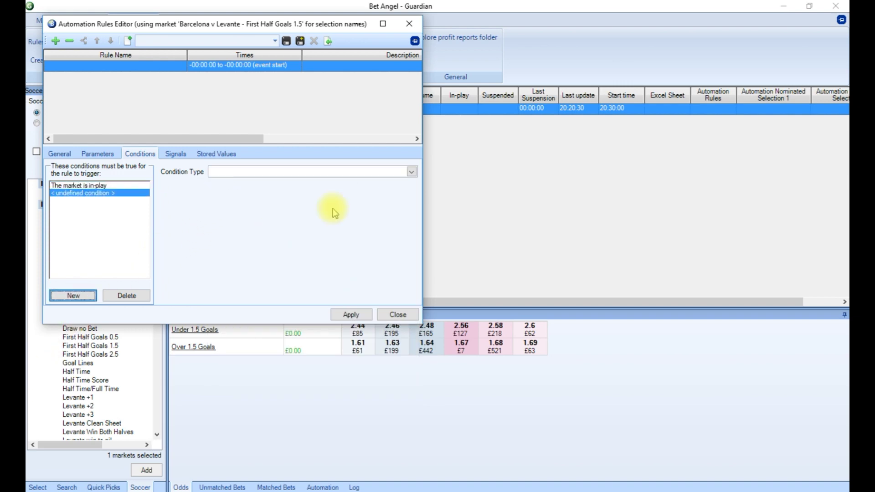
{"action": "left_click", "coordinate": [412, 172]}
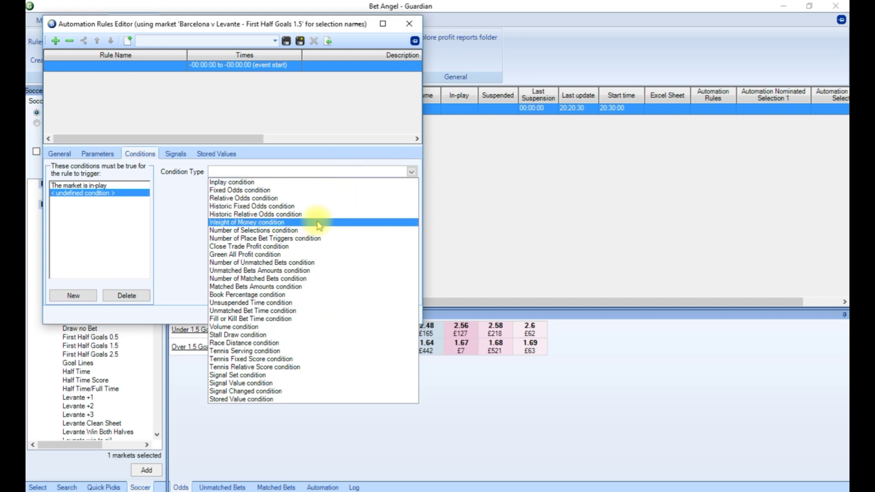
{"action": "left_click", "coordinate": [311, 279]}
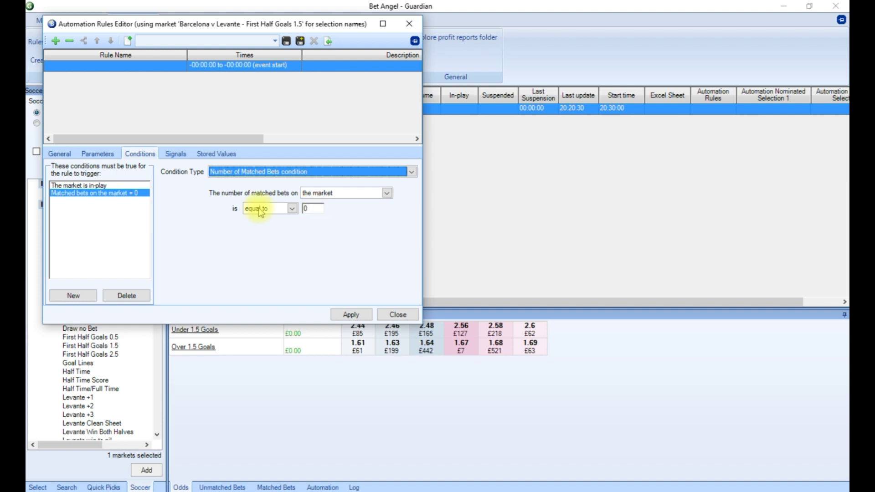
Step: Add a Fixed Odds condition requiring the back price to be greater than 1.2, and apply the rule
{"action": "left_click", "coordinate": [73, 296]}
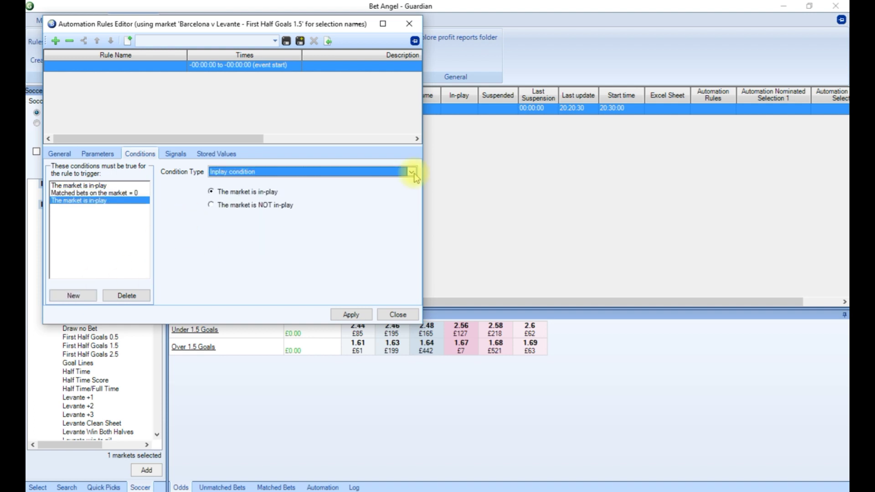
{"action": "left_click", "coordinate": [412, 172]}
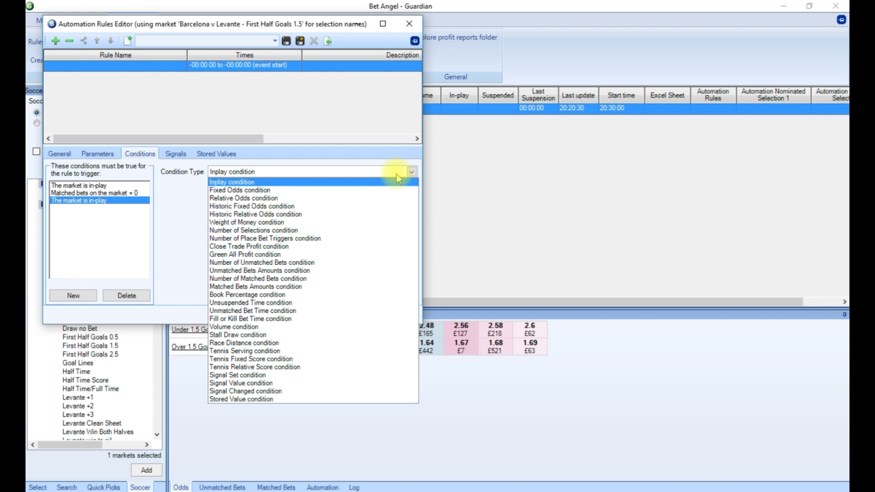
{"action": "left_click", "coordinate": [319, 193]}
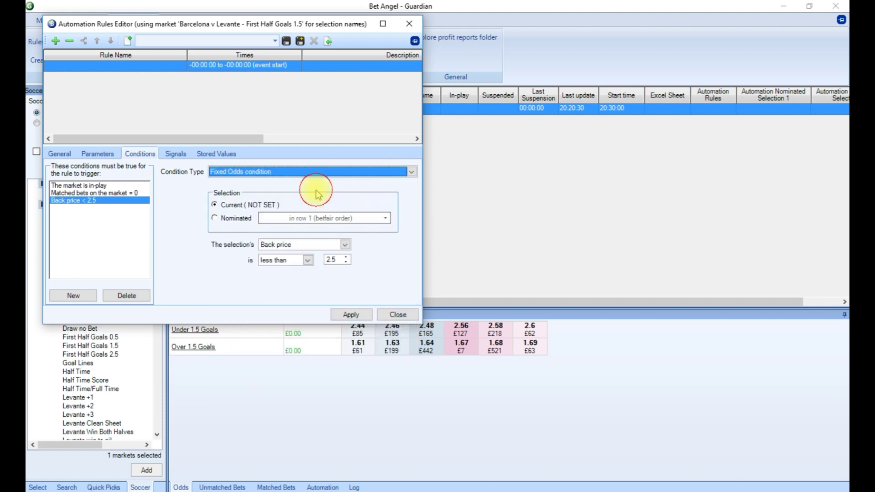
{"action": "left_click", "coordinate": [306, 261]}
{"action": "left_click", "coordinate": [291, 279]}
{"action": "double_click", "coordinate": [331, 260]}
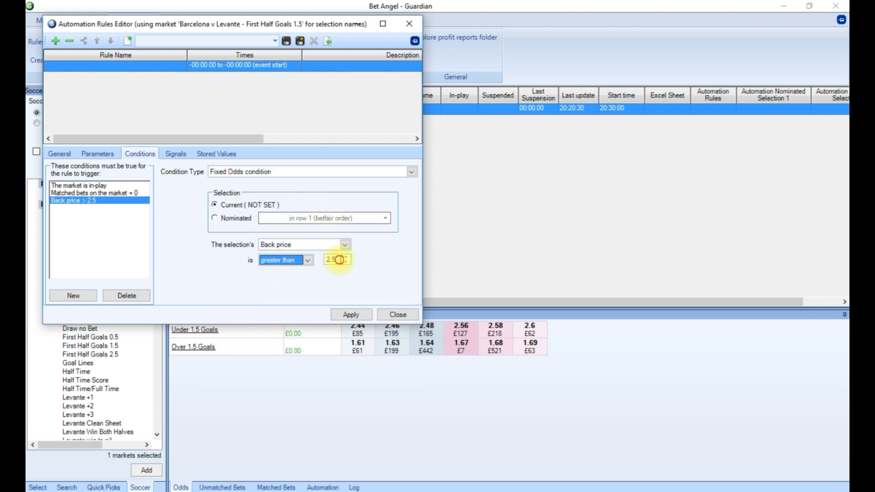
{"action": "type", "text": "1.2"}
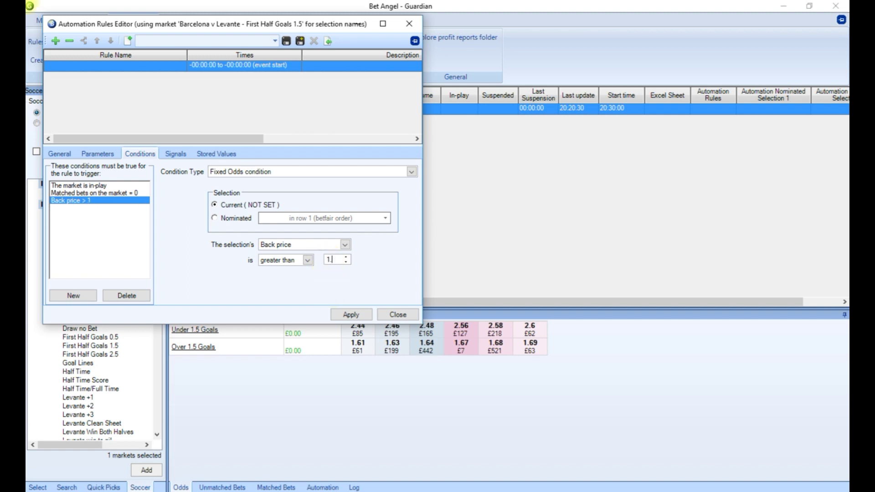
{"action": "left_click", "coordinate": [351, 315]}
Step: Add a second rule named "Green up" with the rule type Green All Selections
{"action": "left_click", "coordinate": [60, 154]}
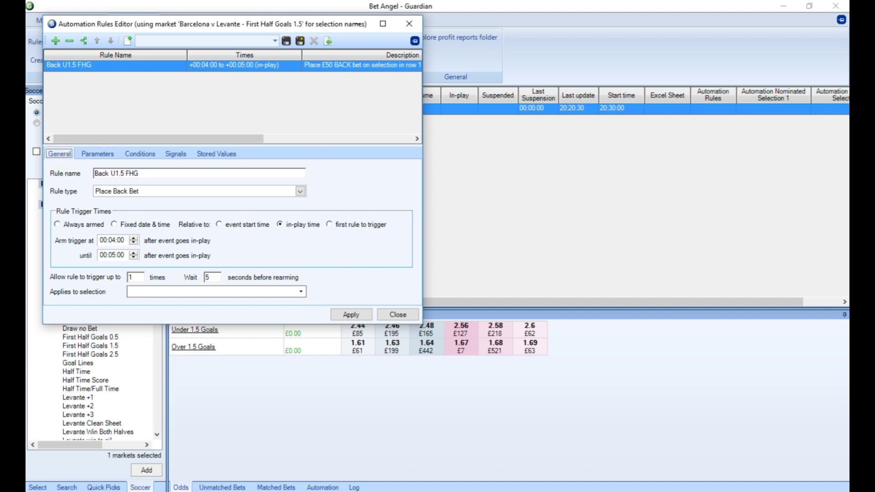
{"action": "left_click", "coordinate": [55, 41]}
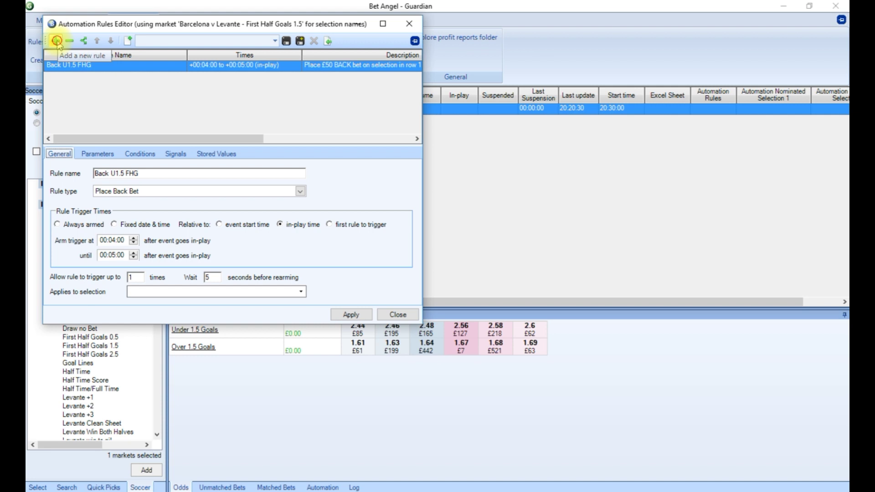
{"action": "left_click", "coordinate": [116, 173]}
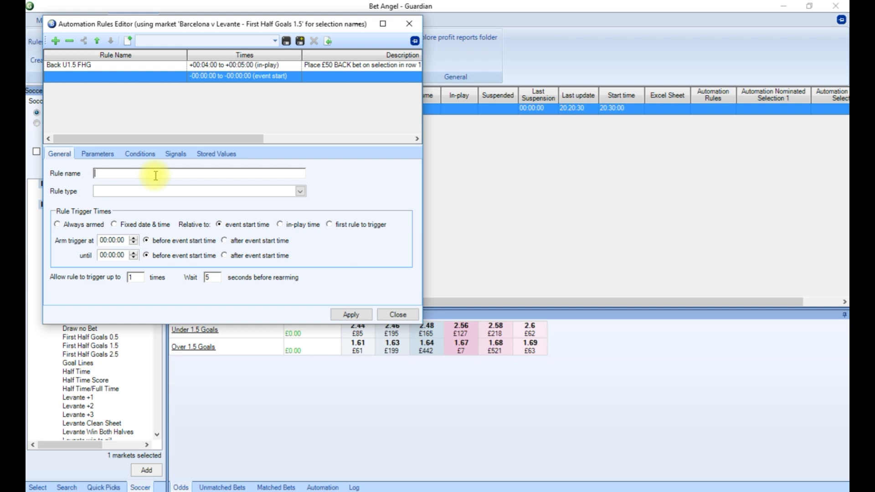
{"action": "type", "text": "Green up"}
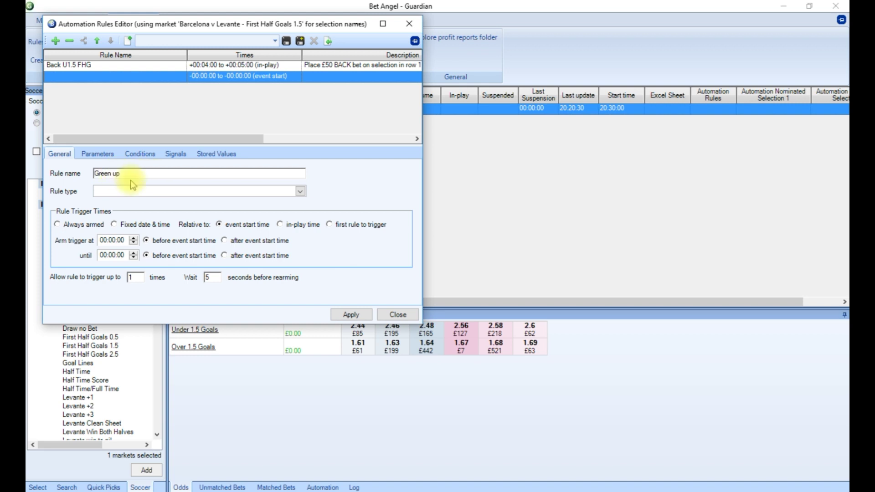
{"action": "left_click", "coordinate": [300, 191]}
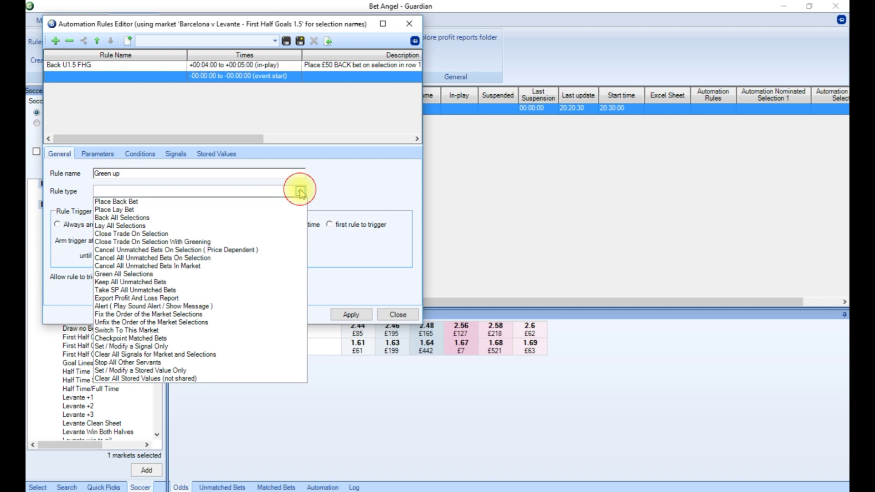
{"action": "left_click", "coordinate": [203, 274]}
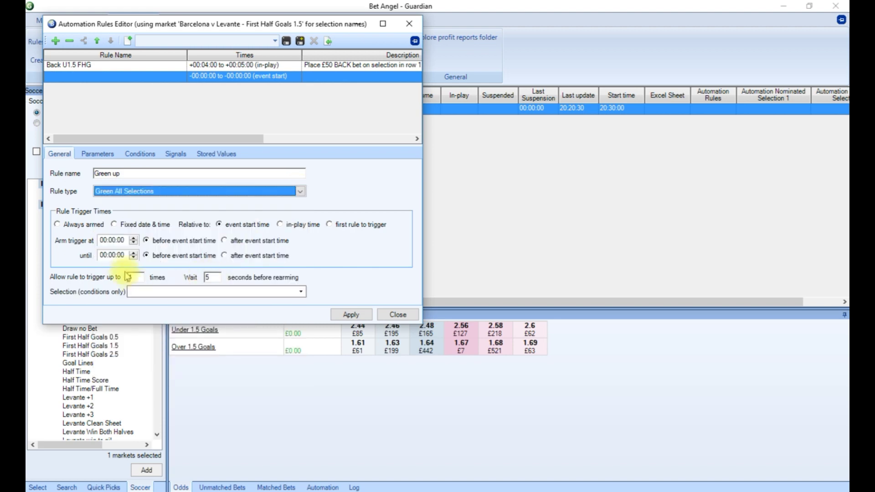
Step: Arm the Green up rule from 00:30:00 until 00:35:00 relative to in-play time
{"action": "left_click", "coordinate": [114, 241]}
{"action": "key", "text": "BackSpace"}
{"action": "key", "text": "BackSpace"}
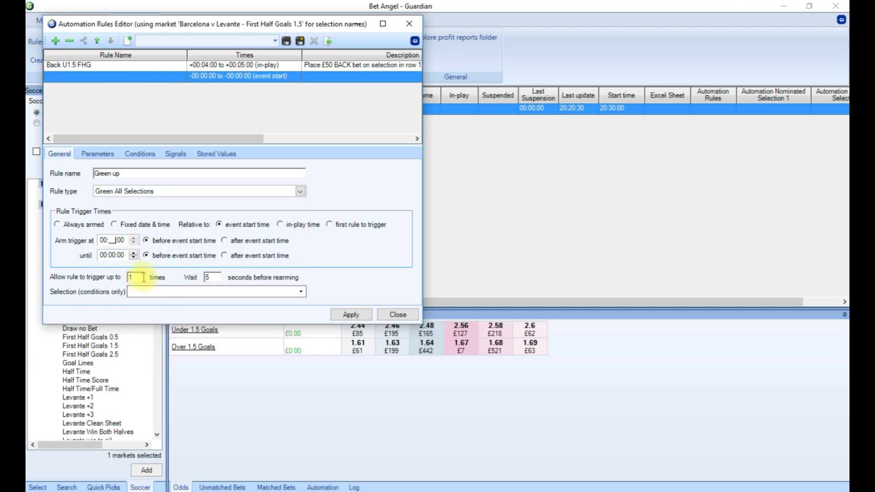
{"action": "type", "text": "30"}
{"action": "left_click", "coordinate": [114, 256]}
{"action": "key", "text": "BackSpace"}
{"action": "key", "text": "BackSpace"}
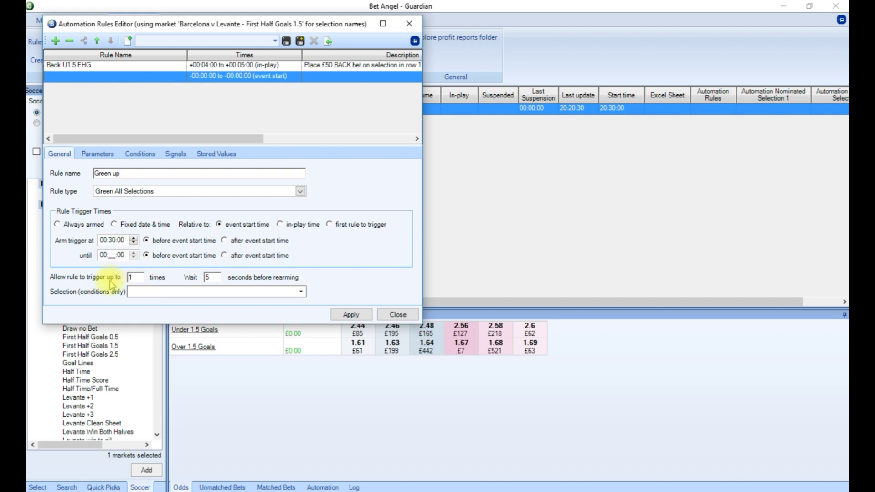
{"action": "type", "text": "35"}
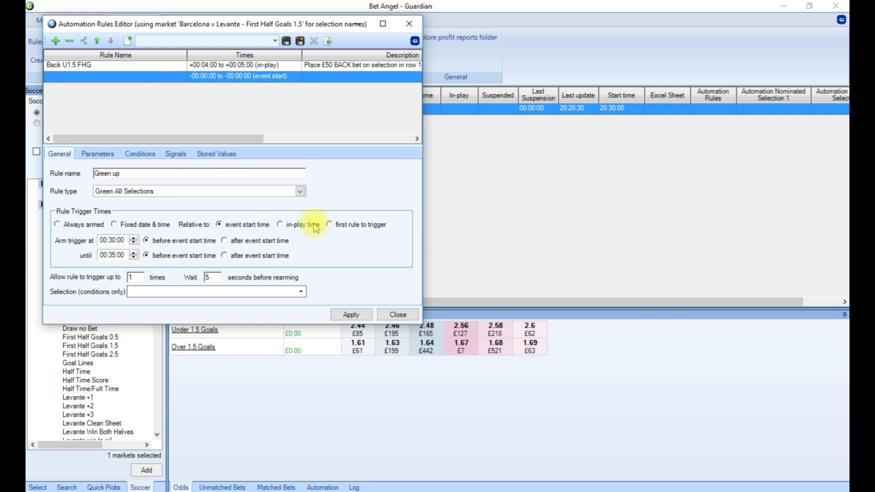
{"action": "left_click", "coordinate": [281, 226]}
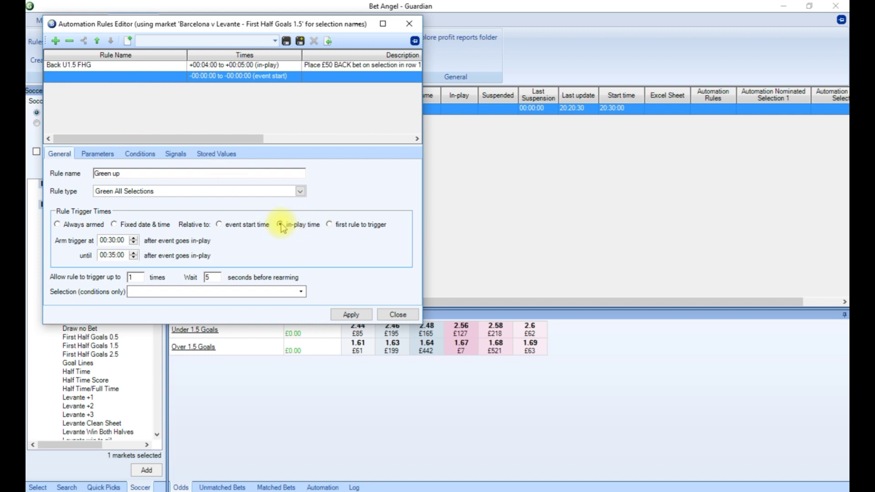
Step: Let the Green up rule trigger up to 3 times with a 20-second rearm wait, use ANY selection for its conditions, and apply it
{"action": "double_click", "coordinate": [136, 277]}
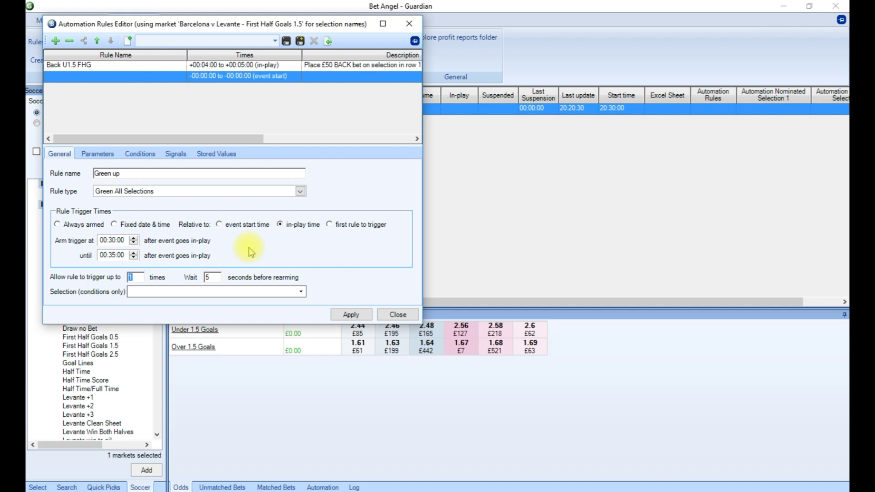
{"action": "type", "text": "3"}
{"action": "double_click", "coordinate": [213, 277]}
{"action": "type", "text": "20"}
{"action": "left_click", "coordinate": [256, 292]}
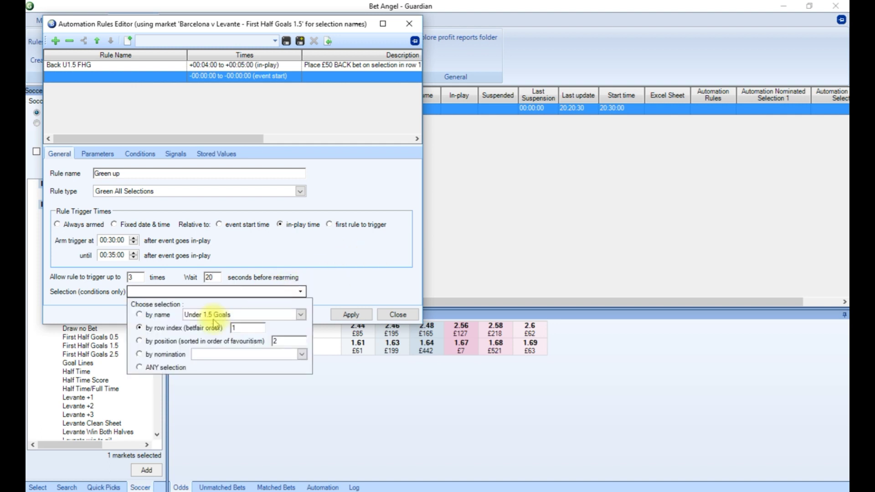
{"action": "left_click", "coordinate": [139, 367]}
{"action": "left_click", "coordinate": [323, 279]}
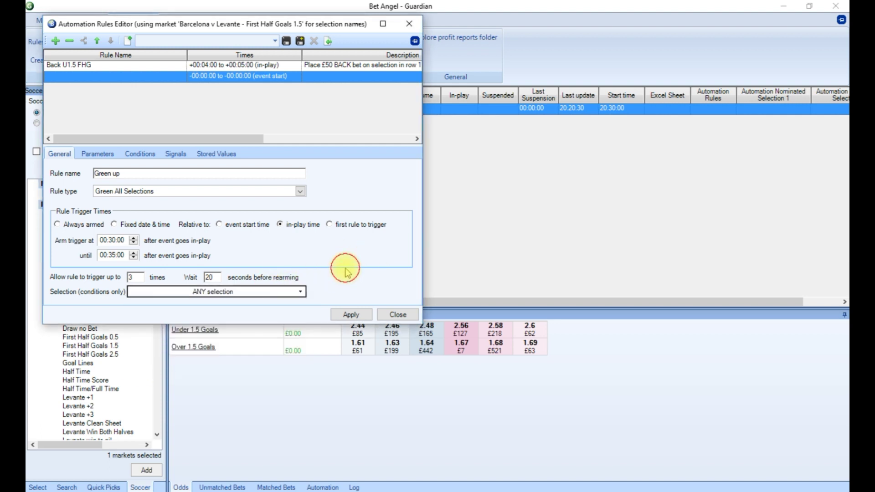
{"action": "left_click", "coordinate": [352, 315]}
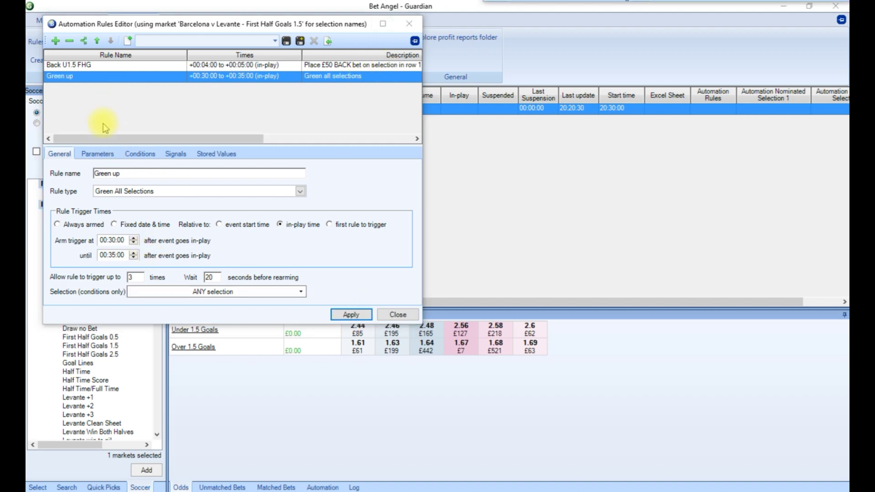
Step: Add an Unsuspended Time condition of greater than 120 seconds to the Green up rule and apply it
{"action": "left_click", "coordinate": [138, 153]}
{"action": "left_click", "coordinate": [83, 294]}
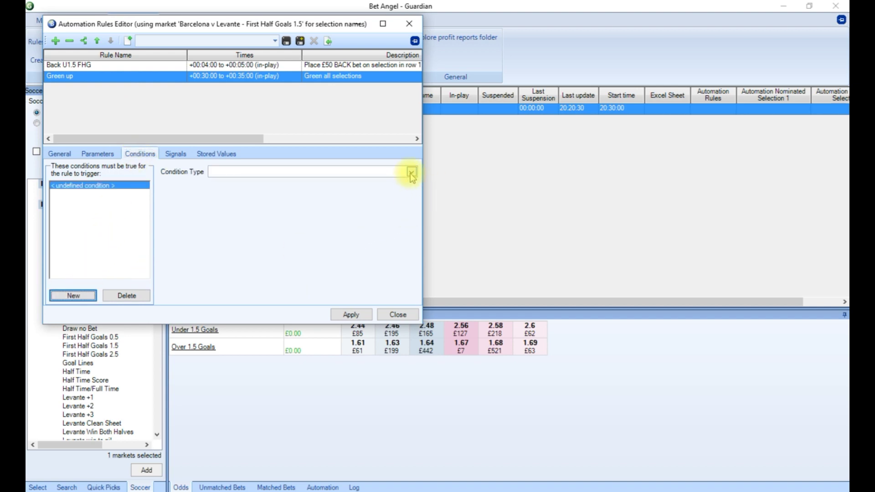
{"action": "left_click", "coordinate": [412, 172]}
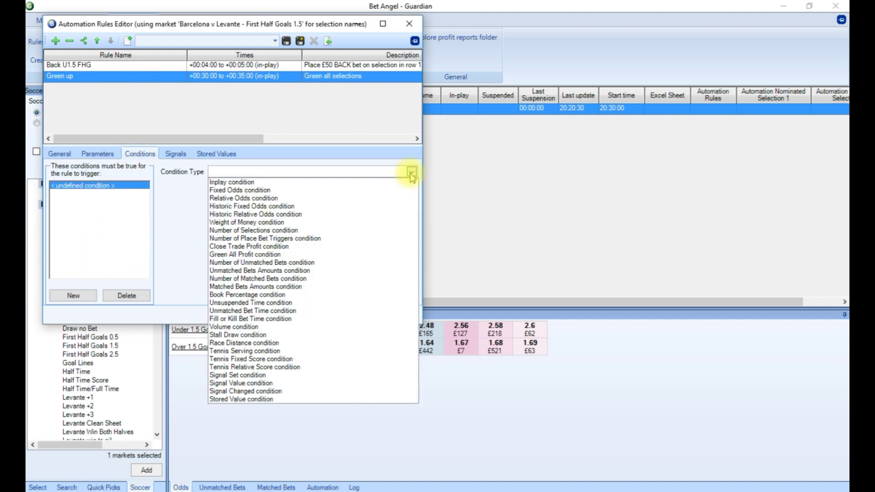
{"action": "left_click", "coordinate": [311, 302]}
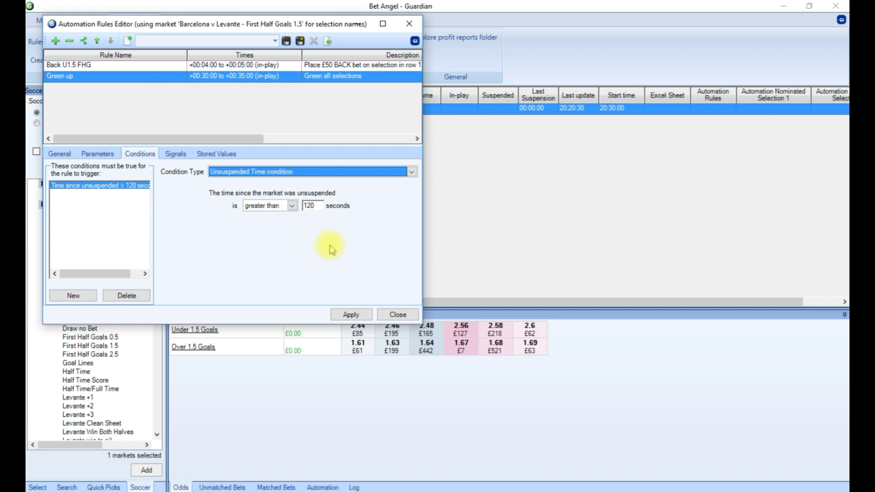
{"action": "left_click", "coordinate": [352, 316]}
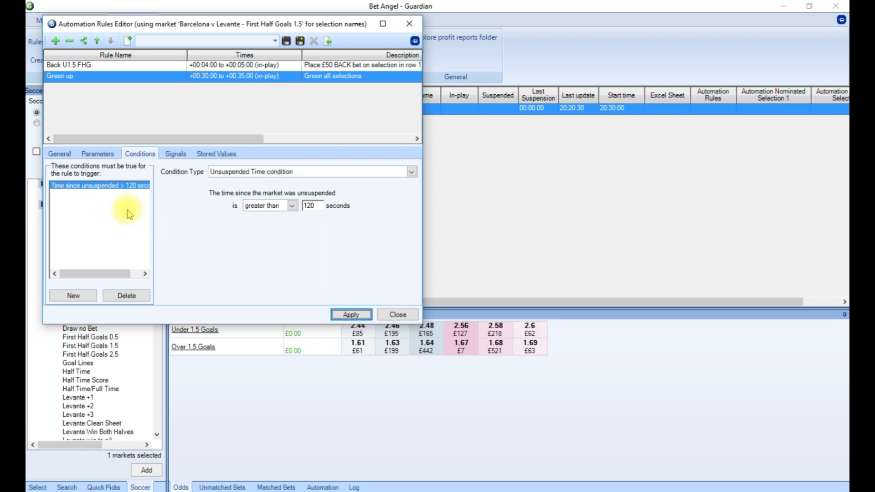
Step: Return to the Back U1.5 FHG rule's general settings and save the rules file as "(LCT) Back U1.5FHG"
{"action": "left_click", "coordinate": [87, 65]}
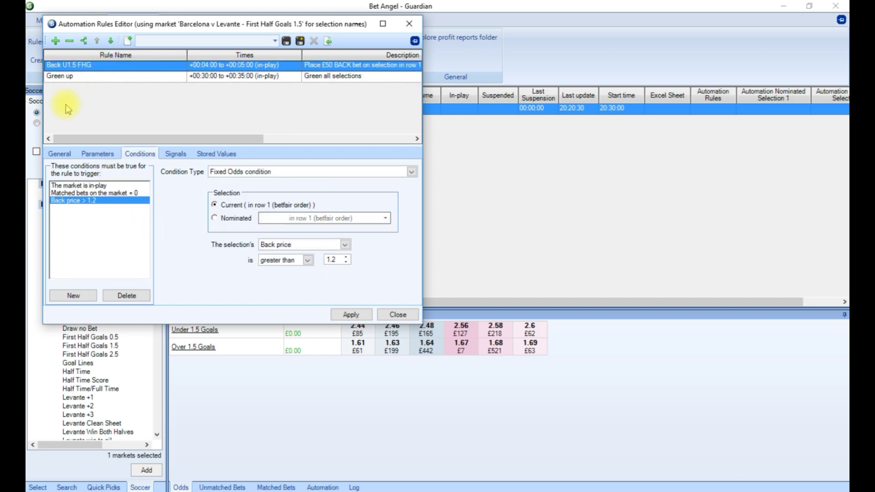
{"action": "left_click", "coordinate": [59, 154]}
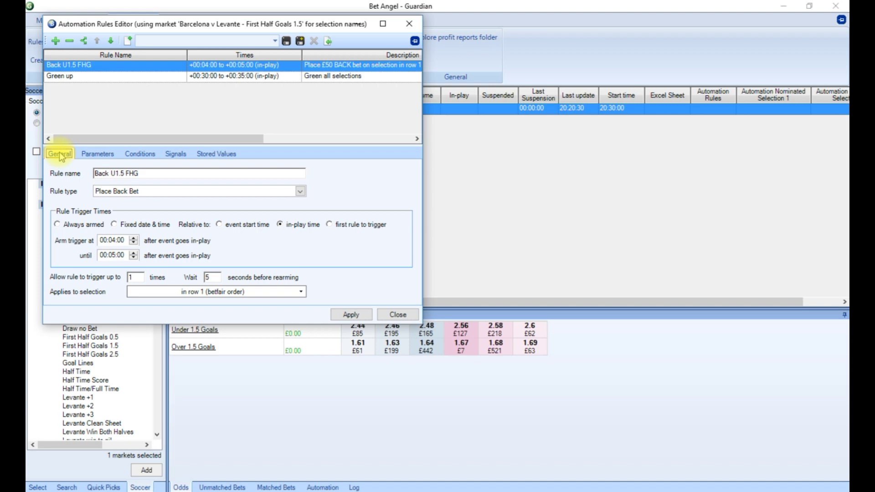
{"action": "left_click", "coordinate": [300, 41]}
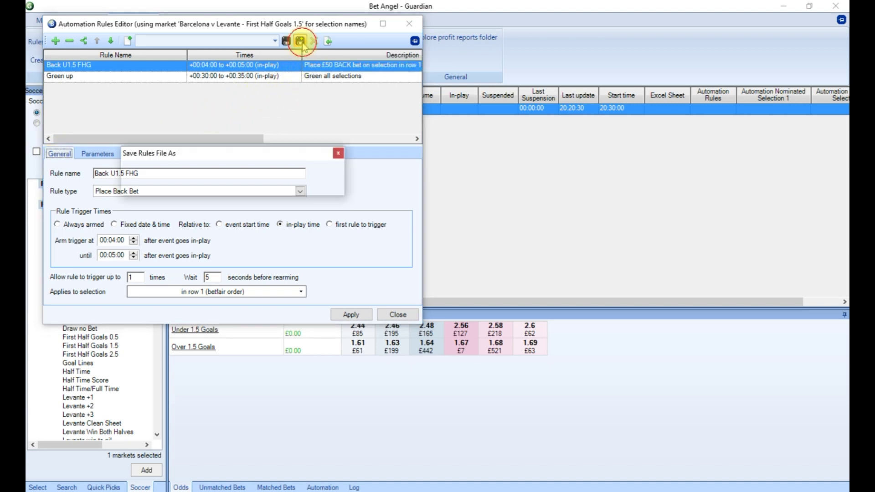
{"action": "type", "text": "(LCT"}
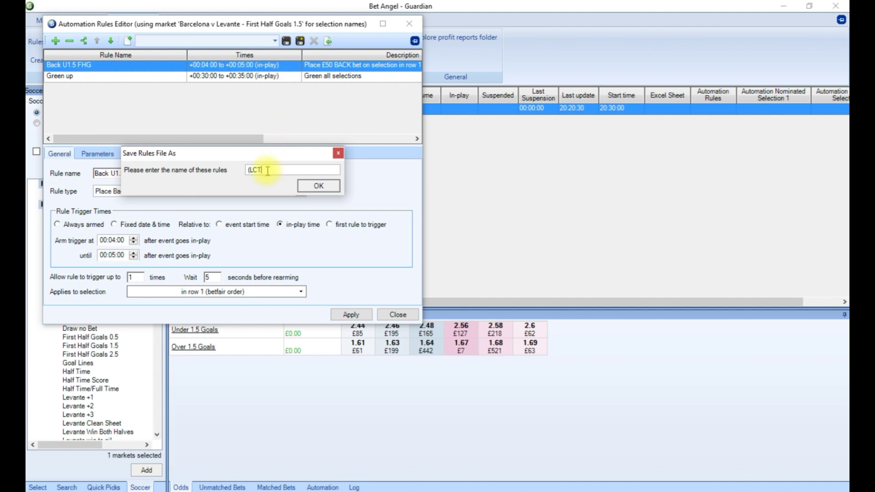
{"action": "type", "text": ") Back U1.5FHG"}
{"action": "left_click", "coordinate": [319, 186]}
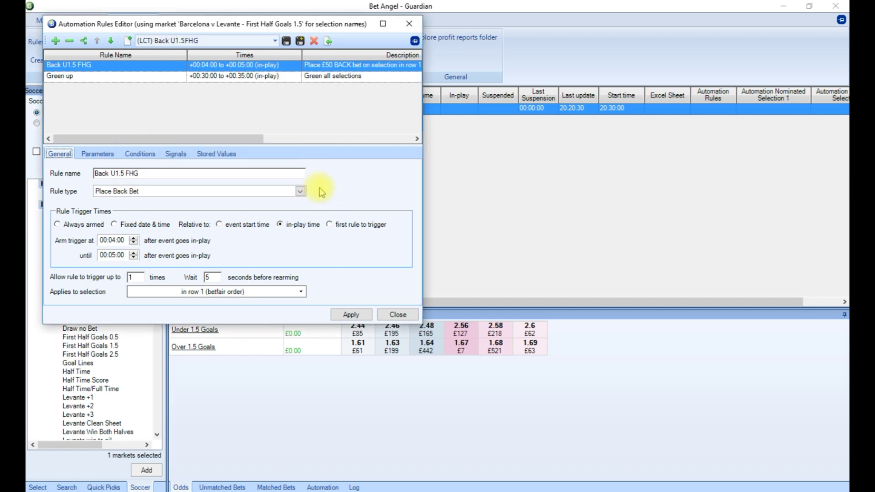